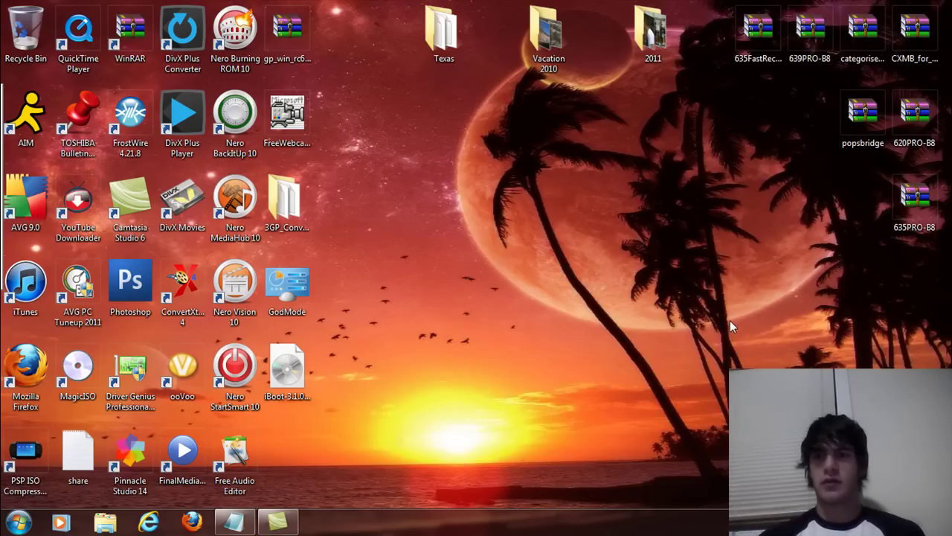
Open the 639PRO-B8 archive from the desktop, dismiss the licence notice, and minimize the archive window
double_click(816, 46)
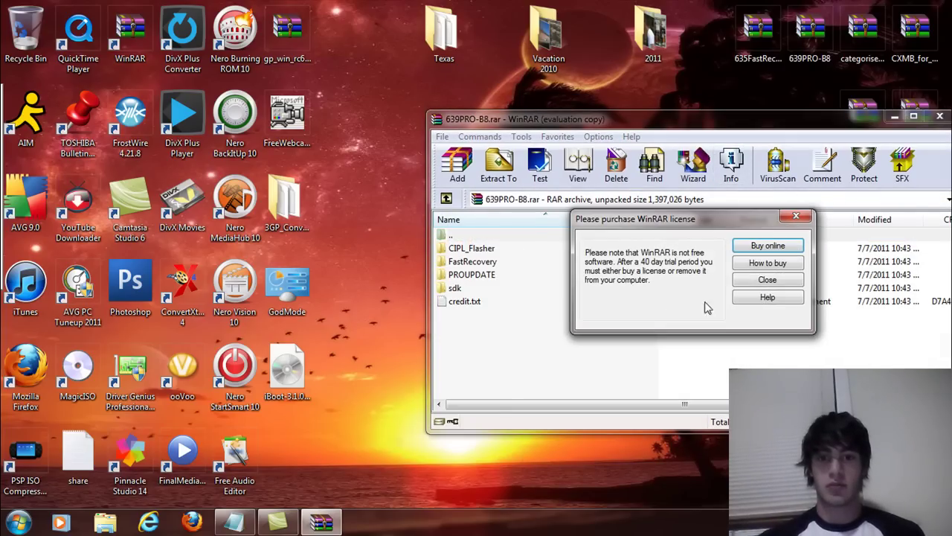
click(780, 283)
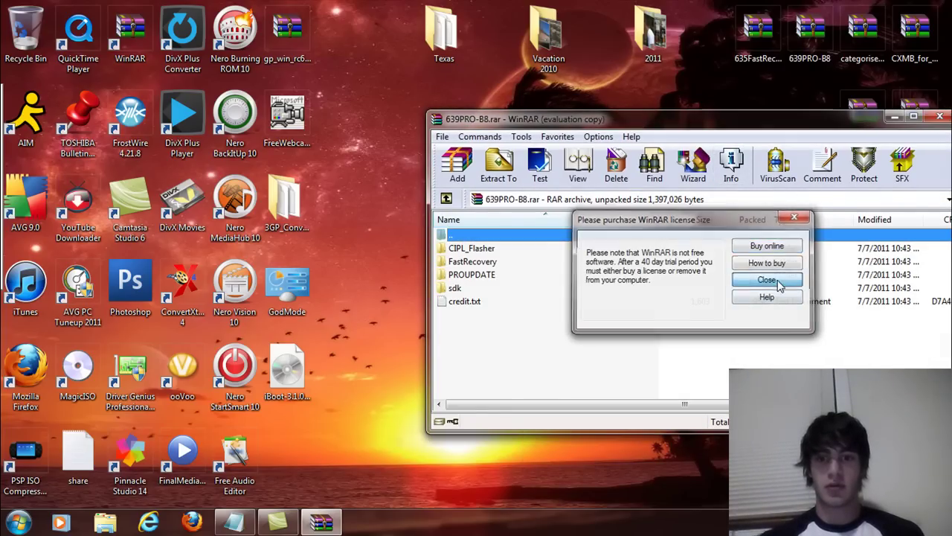
click(894, 116)
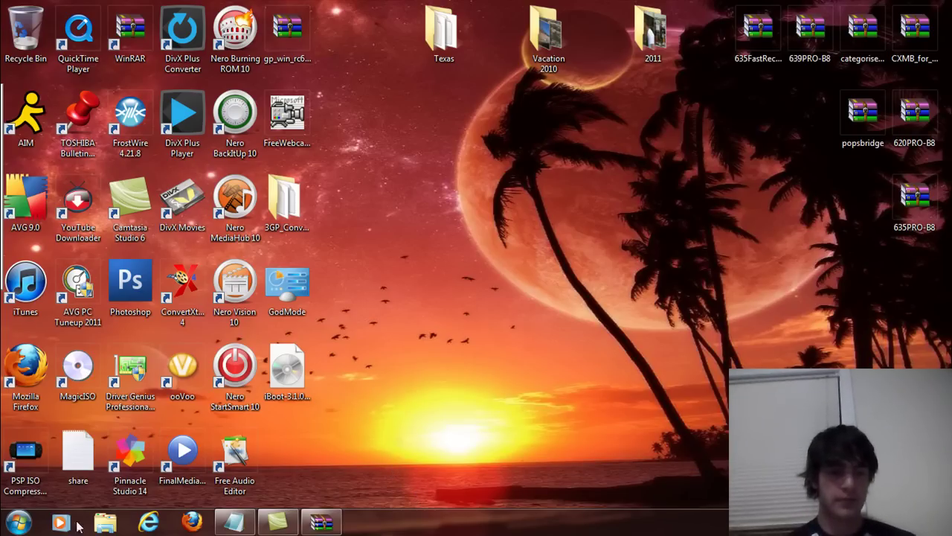
Open the PSP\GAME folder on Removable Disk (G:) and minimize its window
click(19, 522)
mouse_move(244, 488)
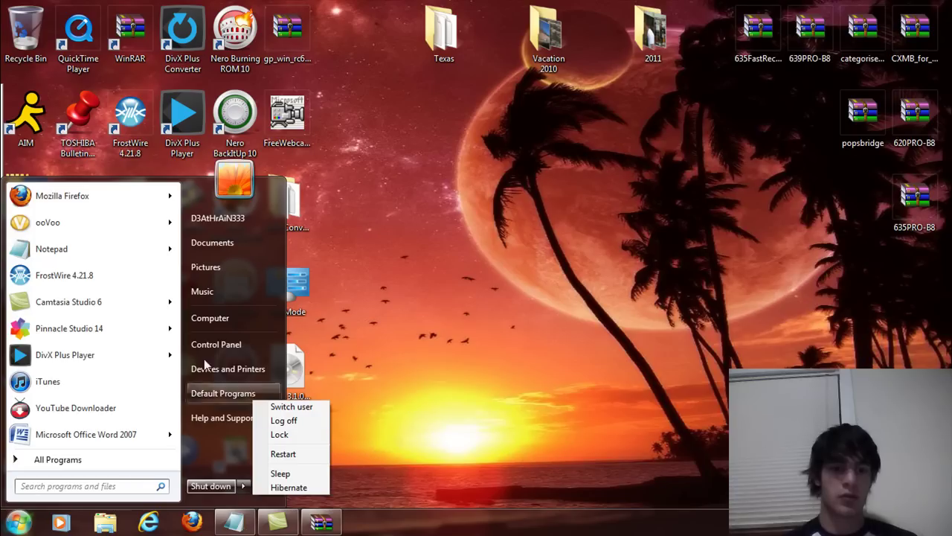
click(209, 318)
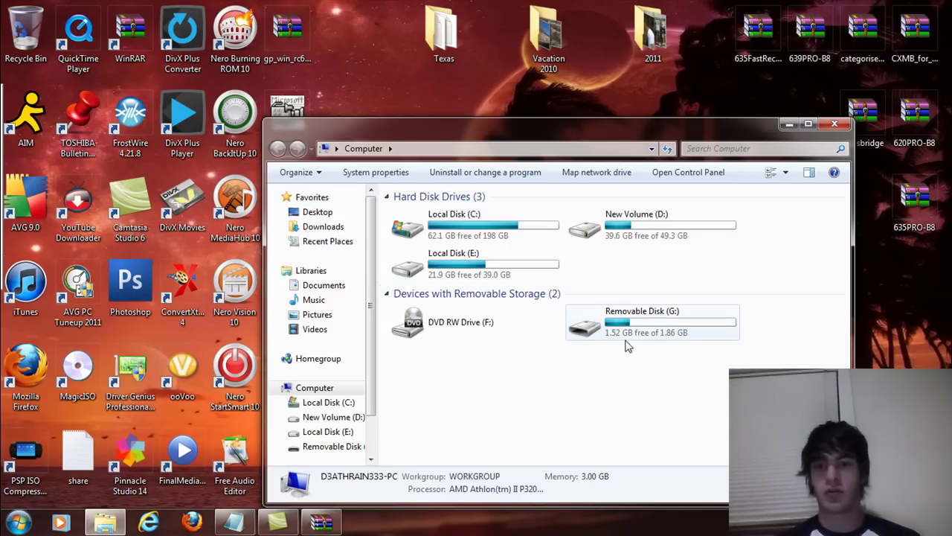
double_click(658, 335)
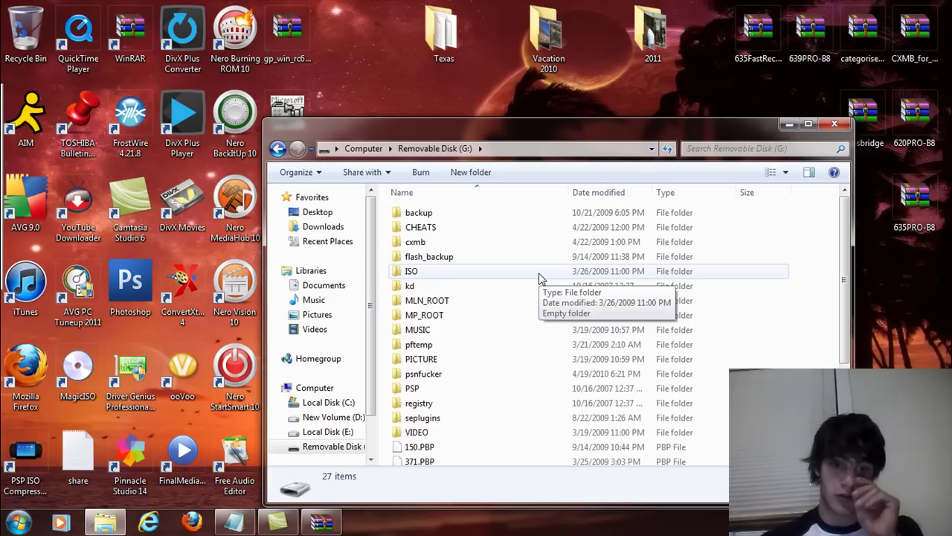
double_click(436, 388)
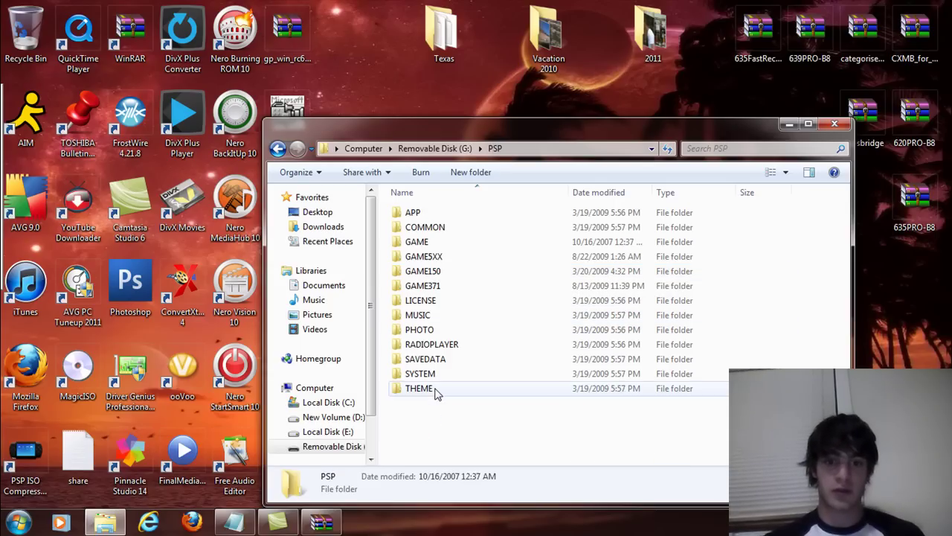
double_click(432, 243)
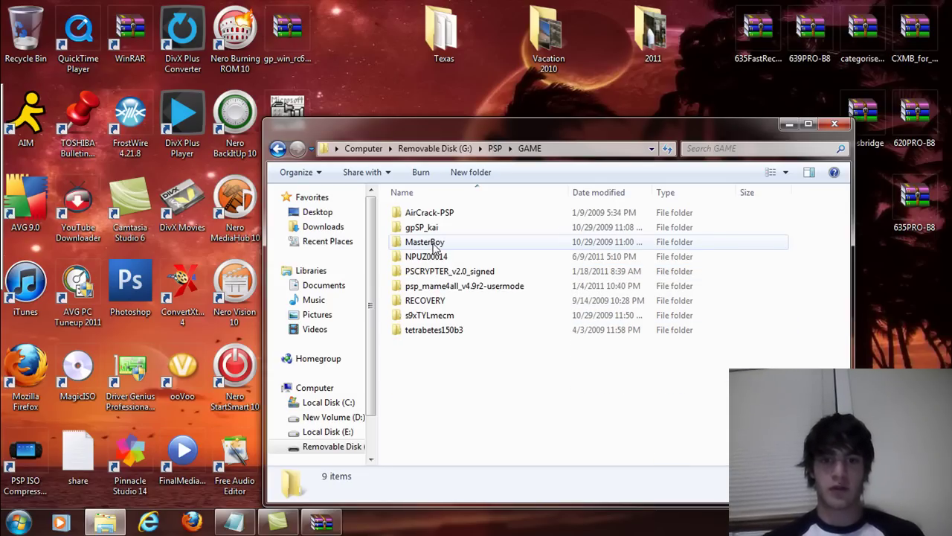
drag(626, 131, 593, 120)
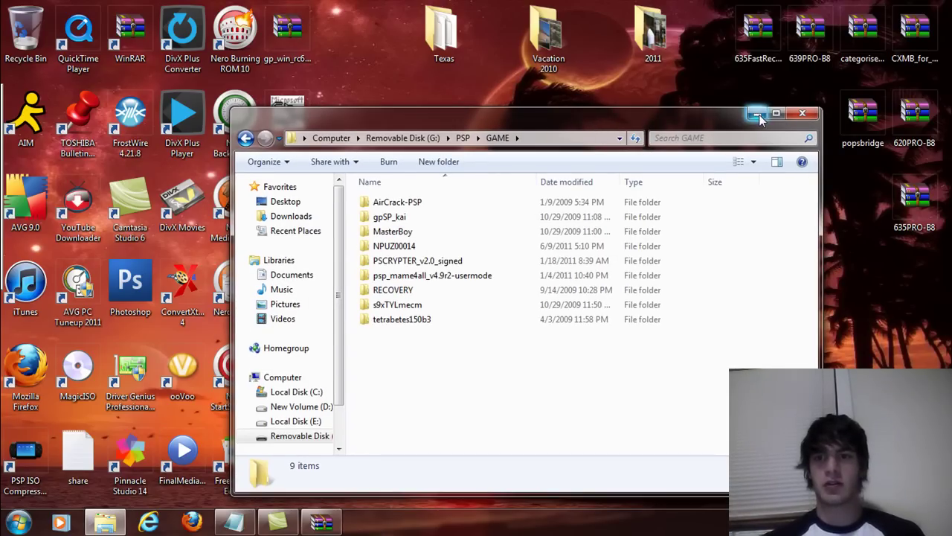
click(803, 114)
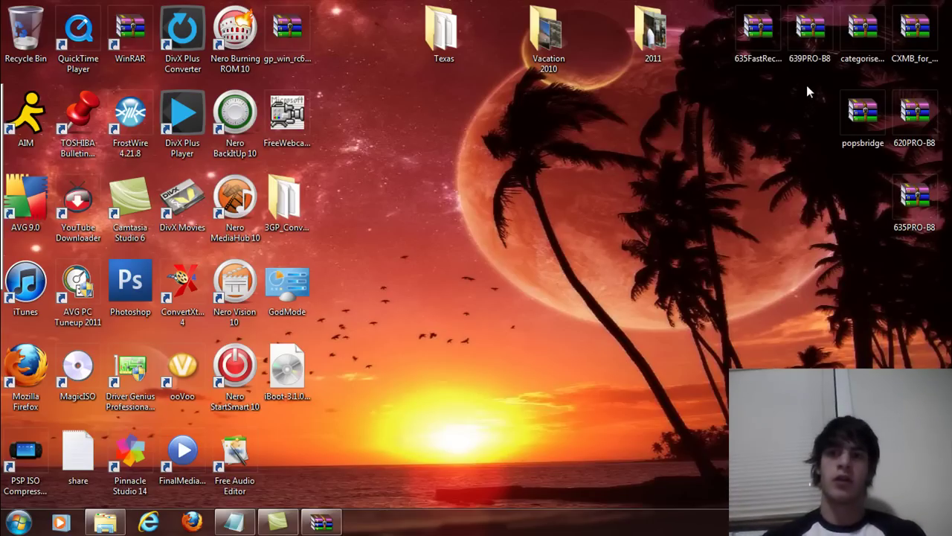
click(809, 35)
mouse_move(811, 59)
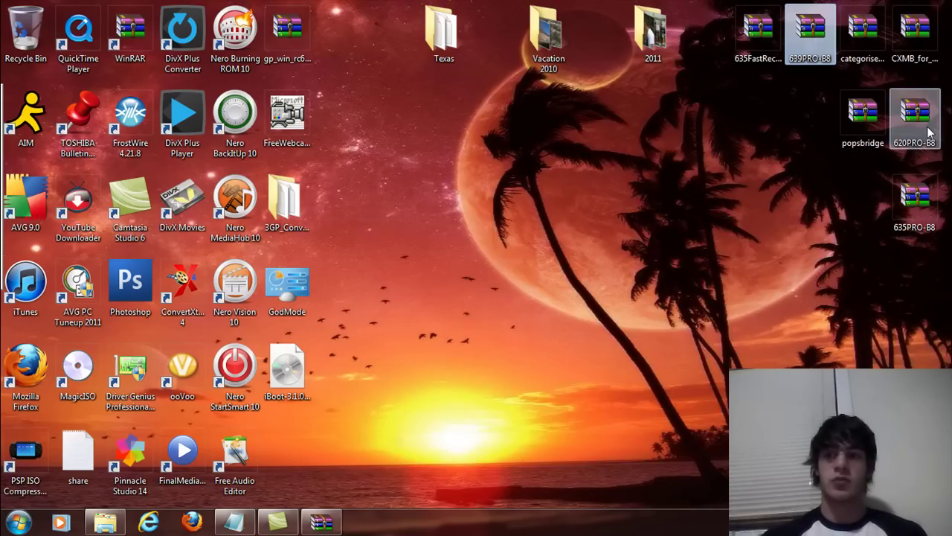
mouse_move(930, 133)
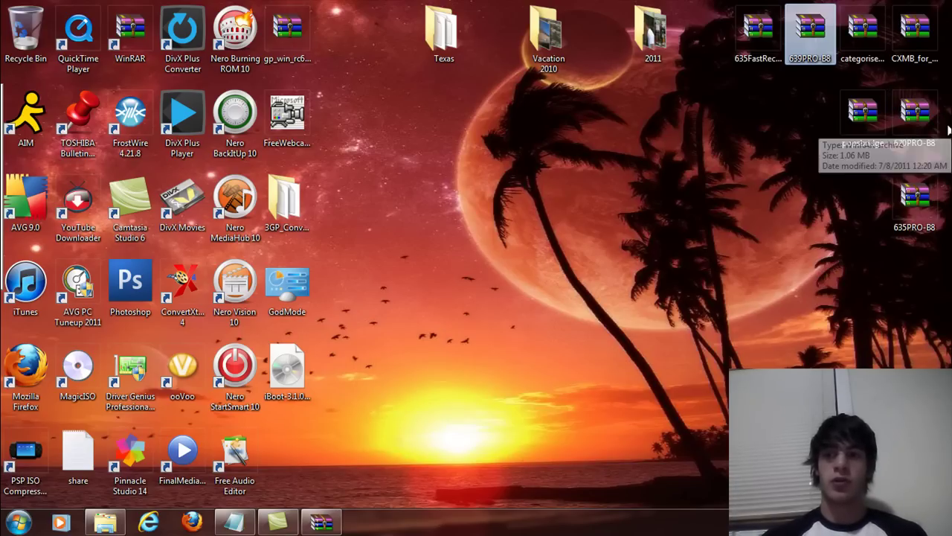
mouse_move(907, 195)
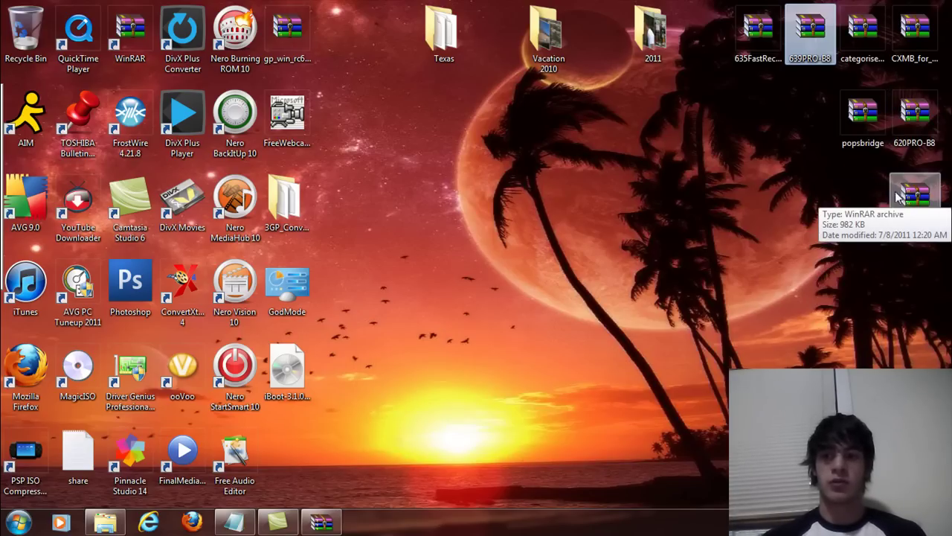
click(917, 196)
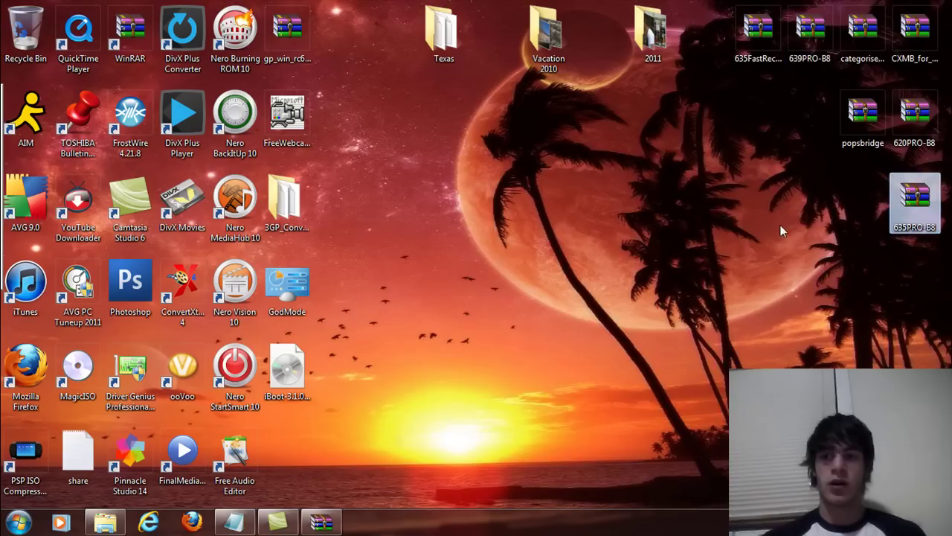
click(930, 135)
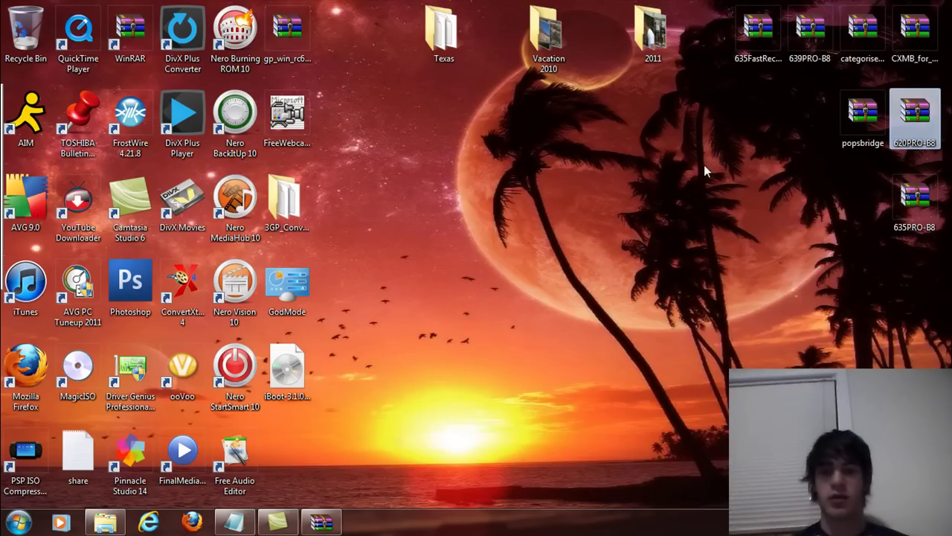
Place the GAME folder and 639PRO-B8 archive windows next to each other and extract the PROUPDATE folder into GAME
click(104, 522)
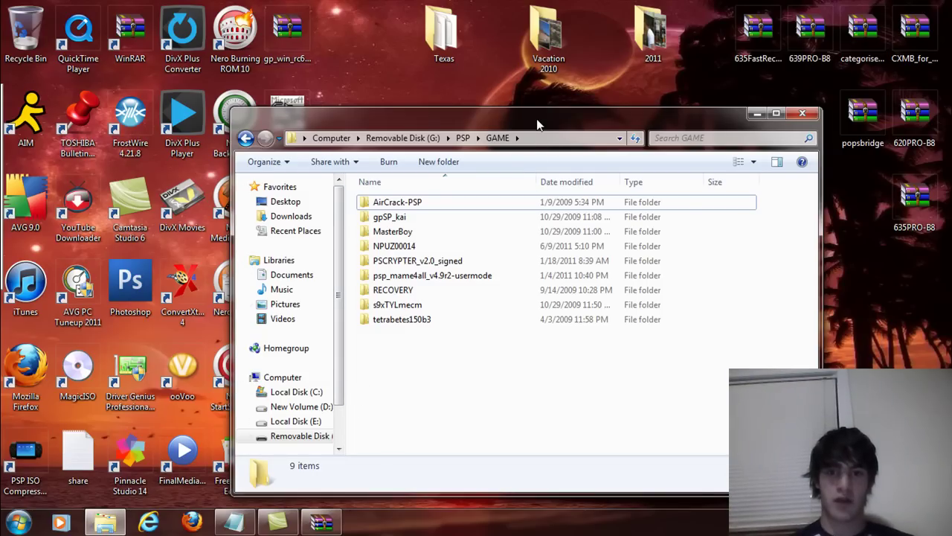
drag(533, 122, 365, 66)
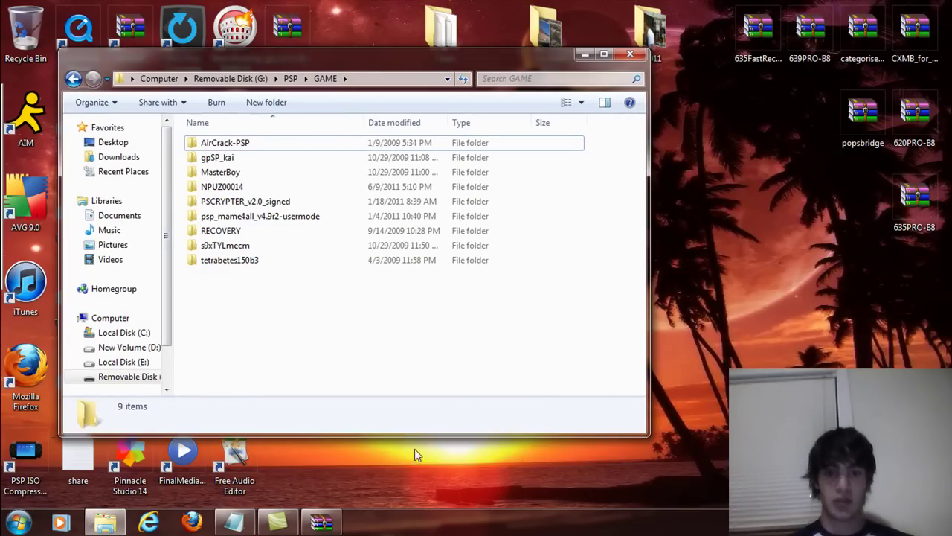
click(322, 523)
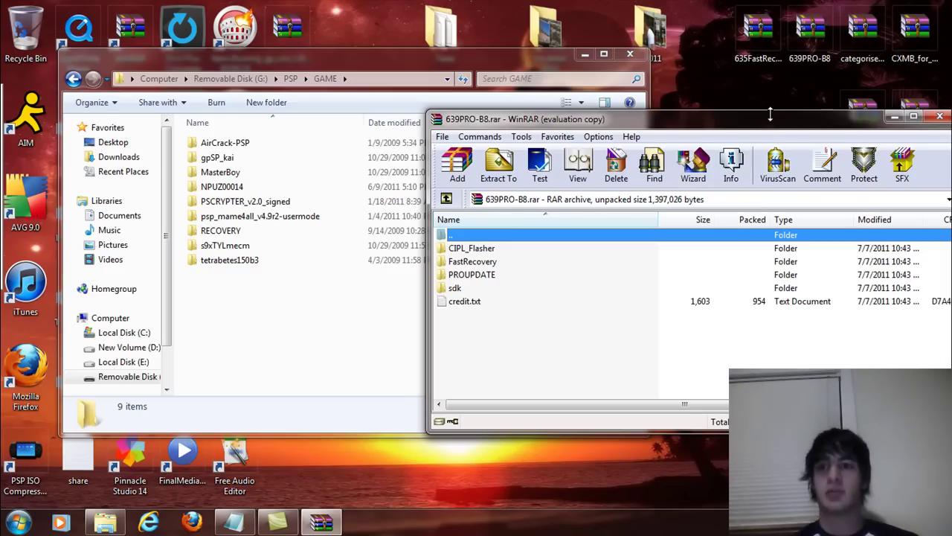
drag(772, 125, 673, 162)
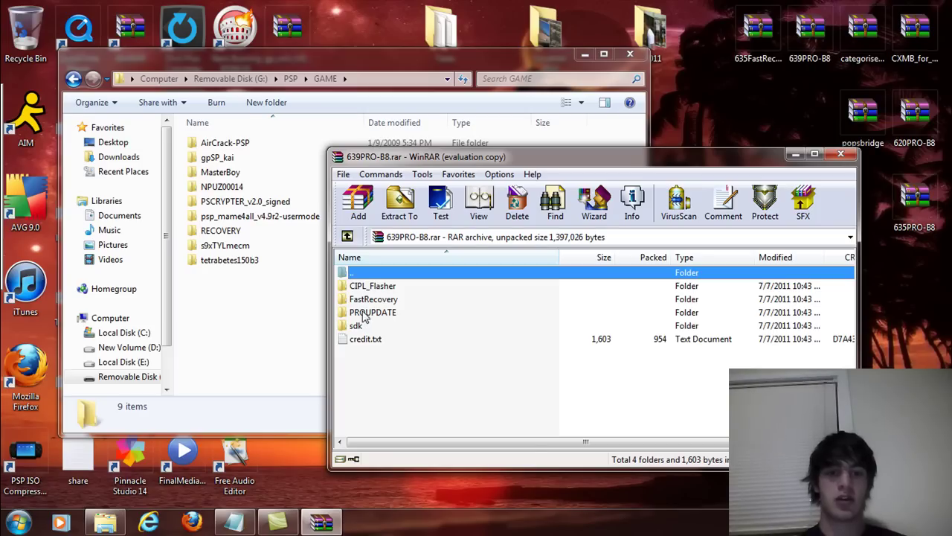
drag(365, 313, 299, 311)
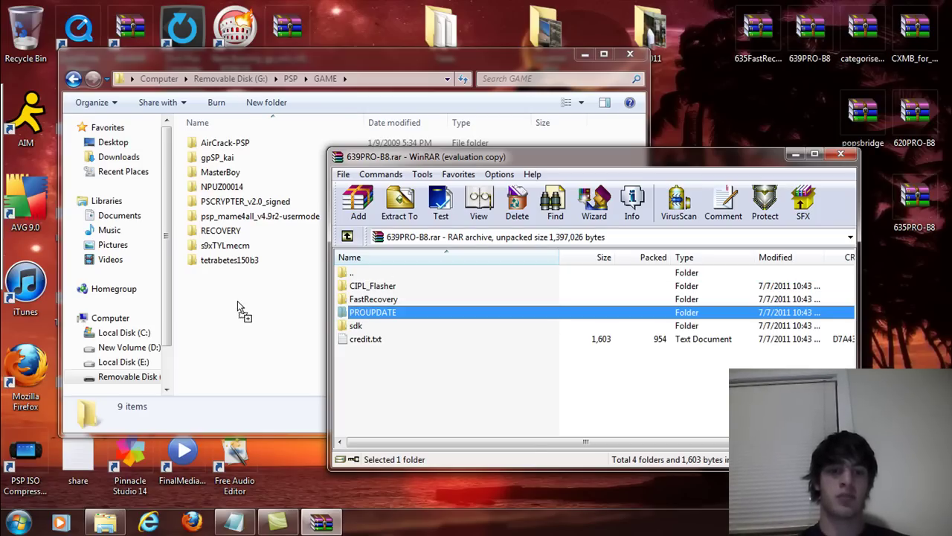
drag(236, 299, 236, 299)
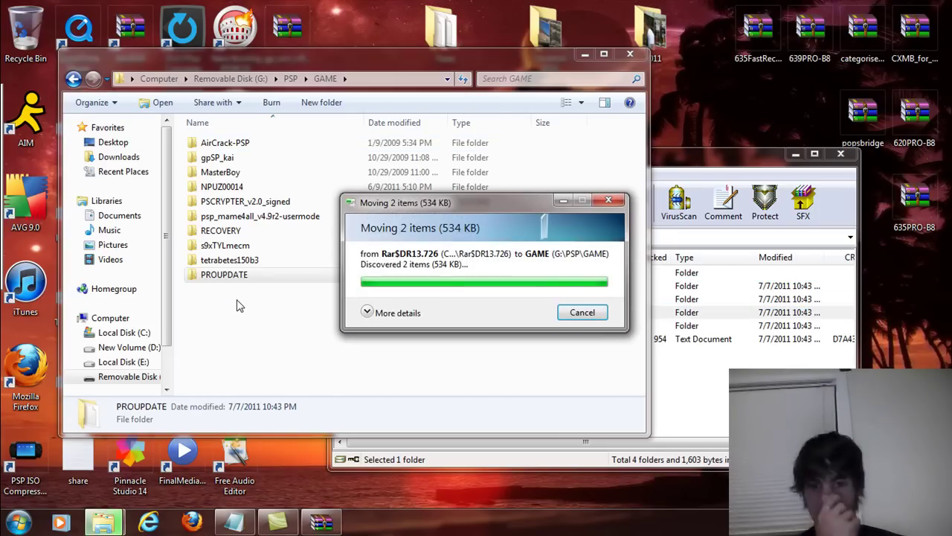
Extract the CIPL_Flasher folder from the 639PRO-B8 archive into the GAME folder, and minimize the archive window
click(705, 387)
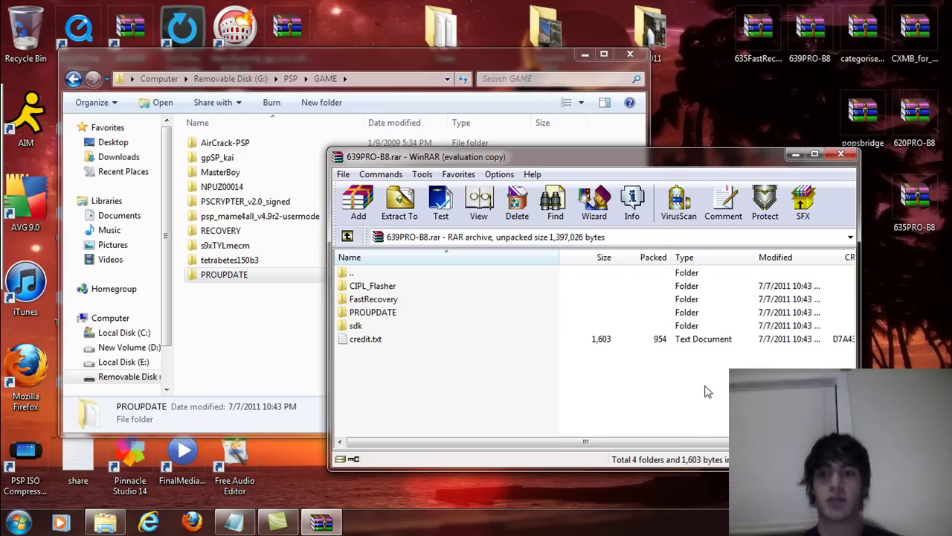
click(372, 289)
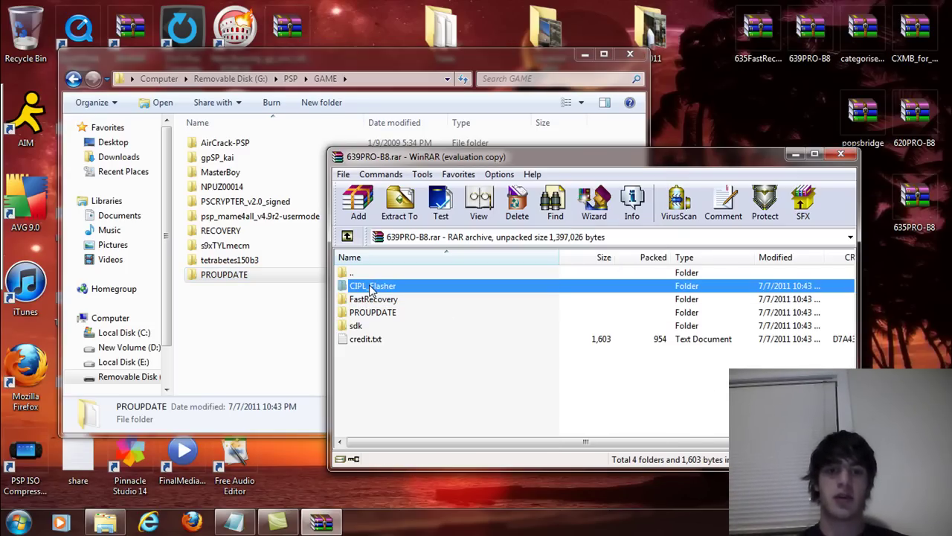
click(242, 320)
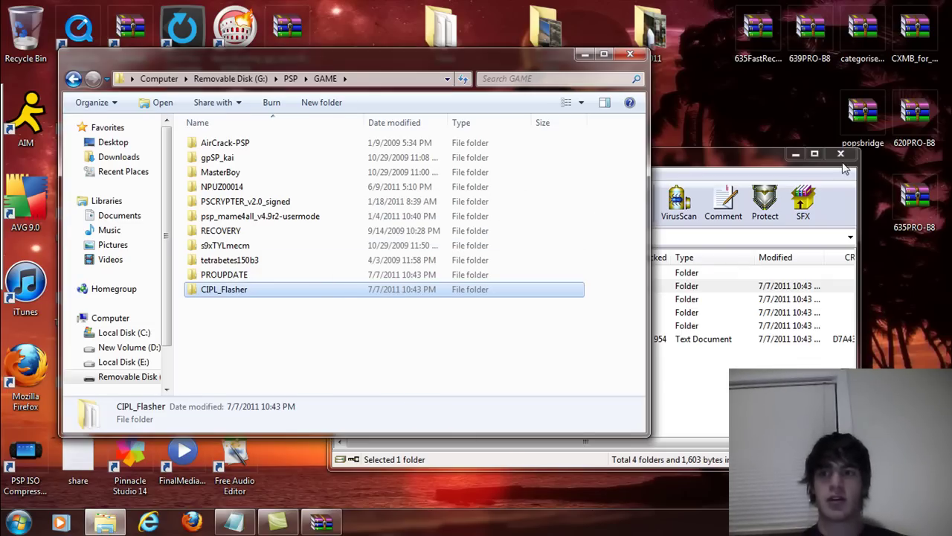
click(798, 152)
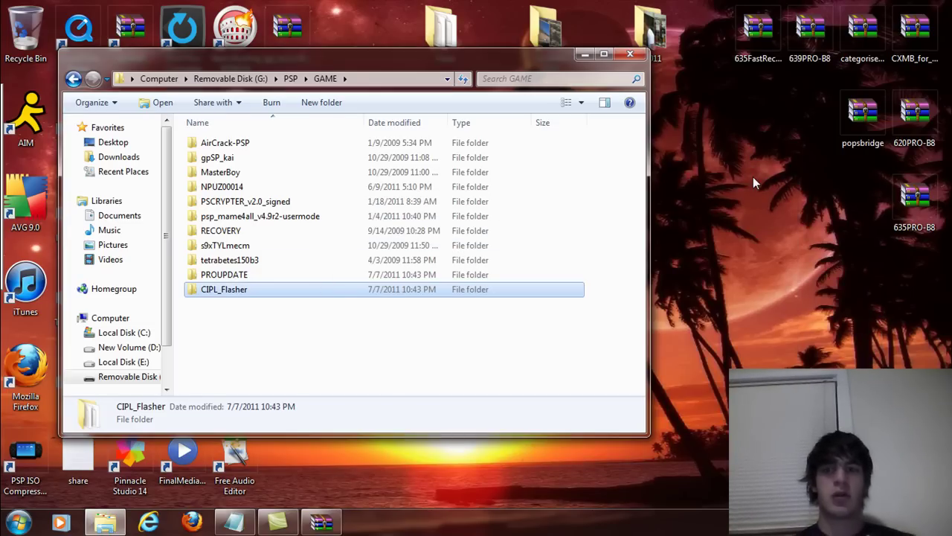
Open the 620PRO-B8 archive, examine its PROUPDATE and 620PRO_Permanent folders beside the GAME folder, and close the archive
click(916, 116)
double_click(920, 119)
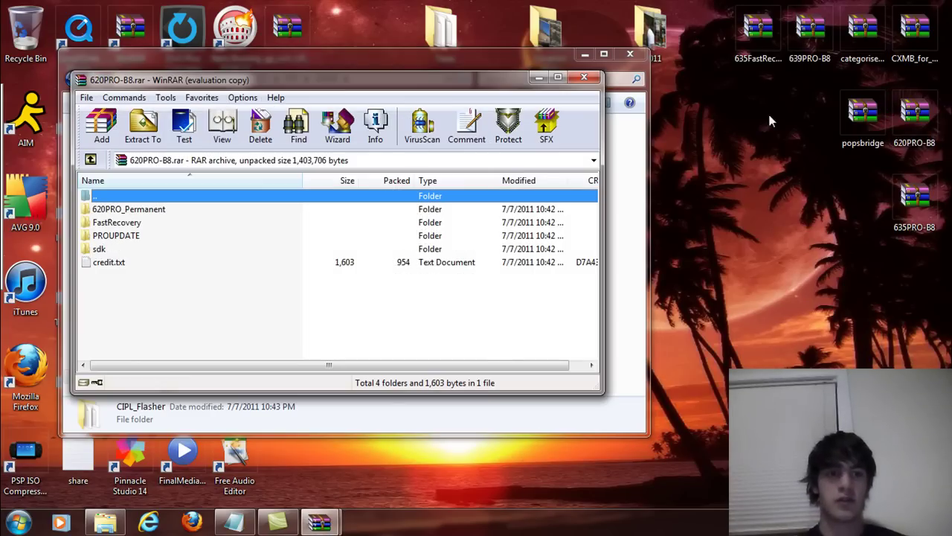
click(416, 243)
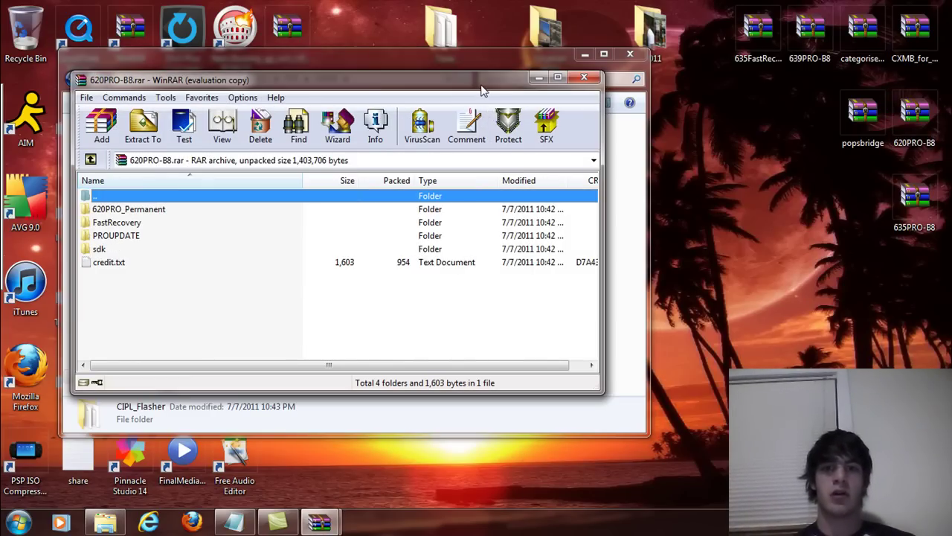
drag(484, 85, 745, 97)
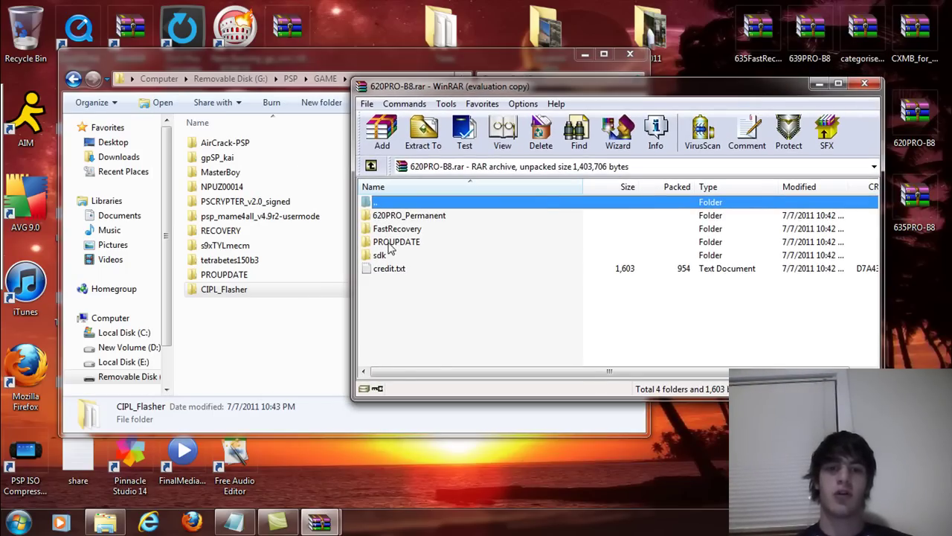
click(430, 217)
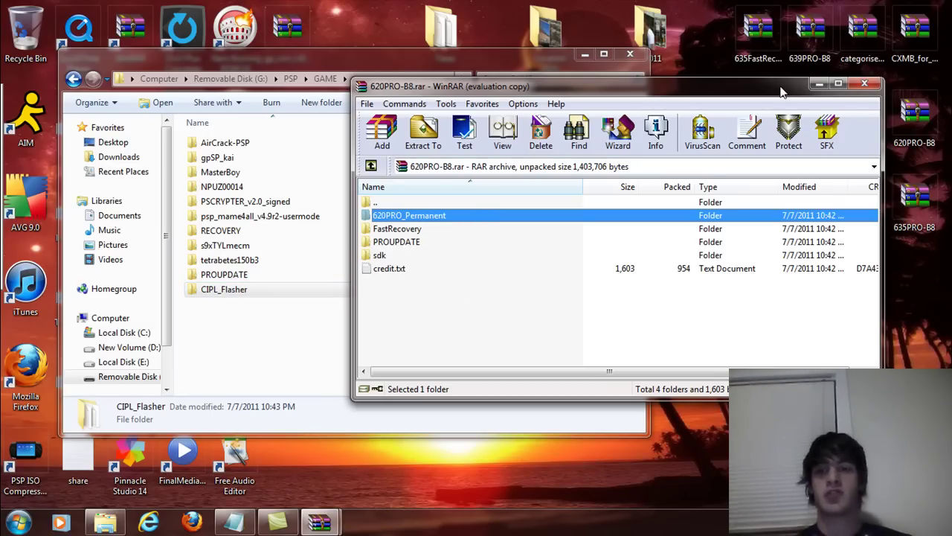
drag(781, 91, 744, 103)
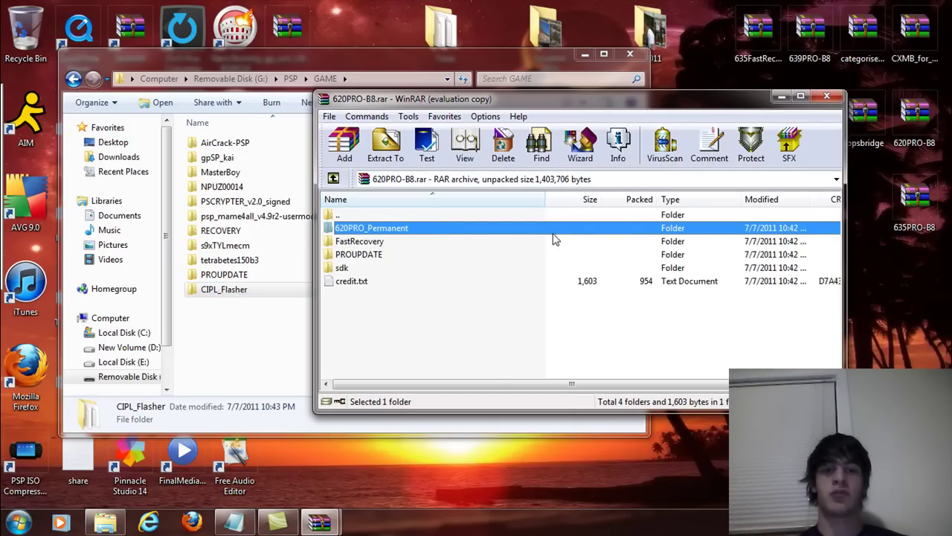
click(827, 97)
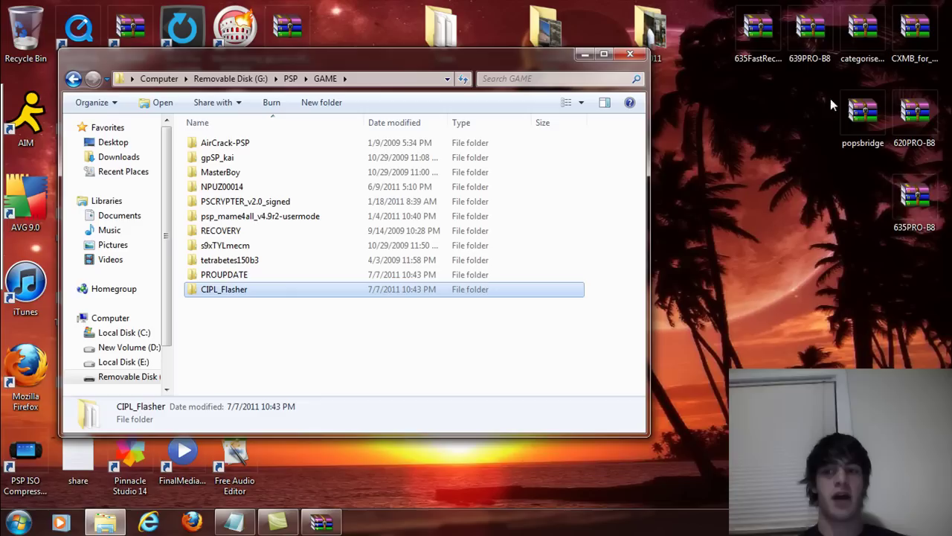
Open the 635PRO-B8 archive past the licence notice, examine its PROUPDATE folder, and close the archive and the GAME folder window
double_click(920, 199)
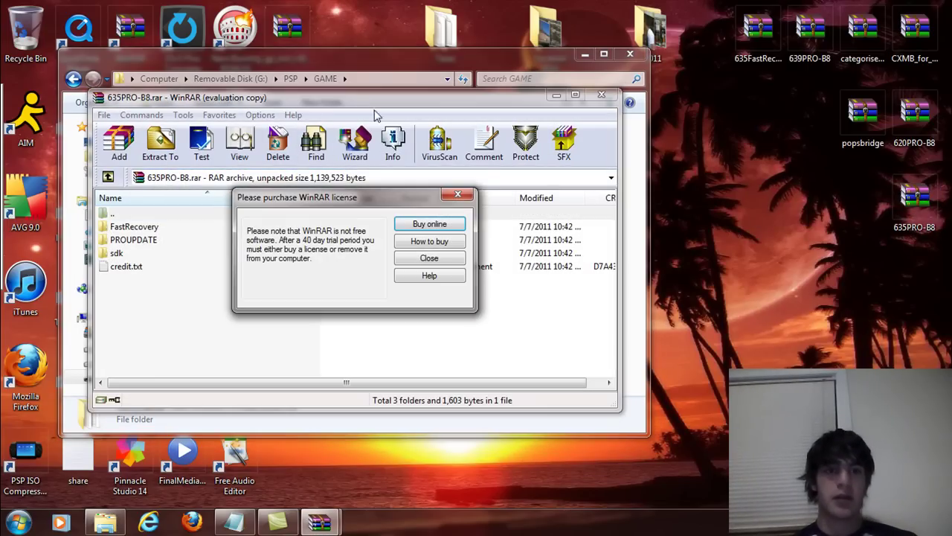
click(408, 260)
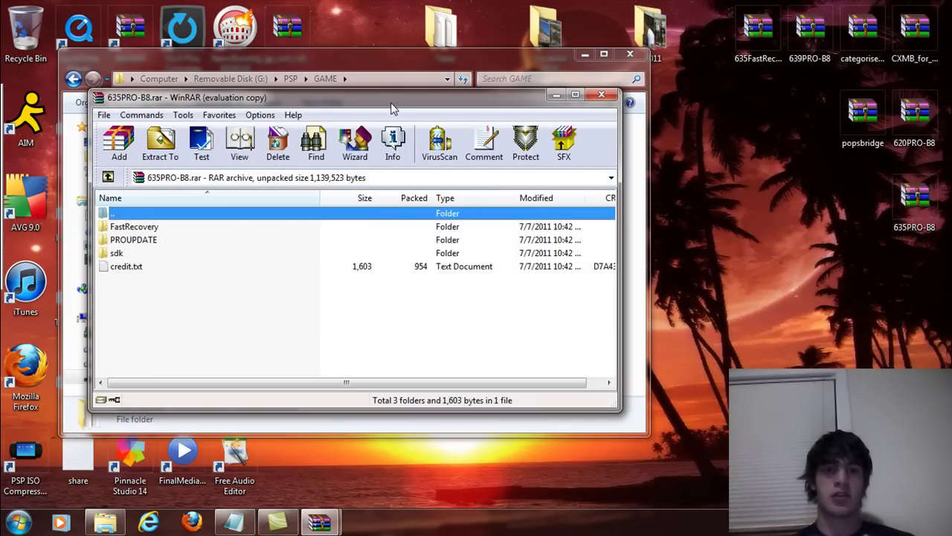
drag(393, 109, 674, 106)
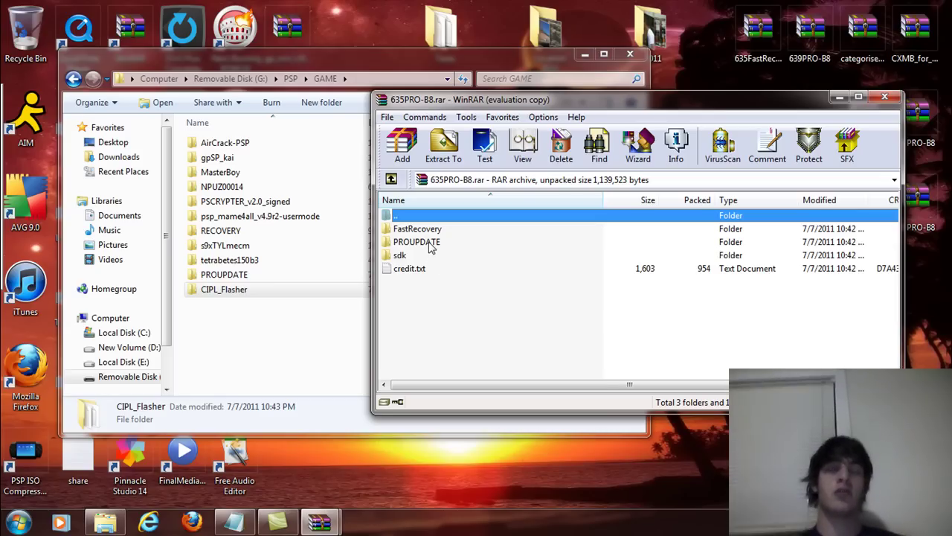
click(885, 99)
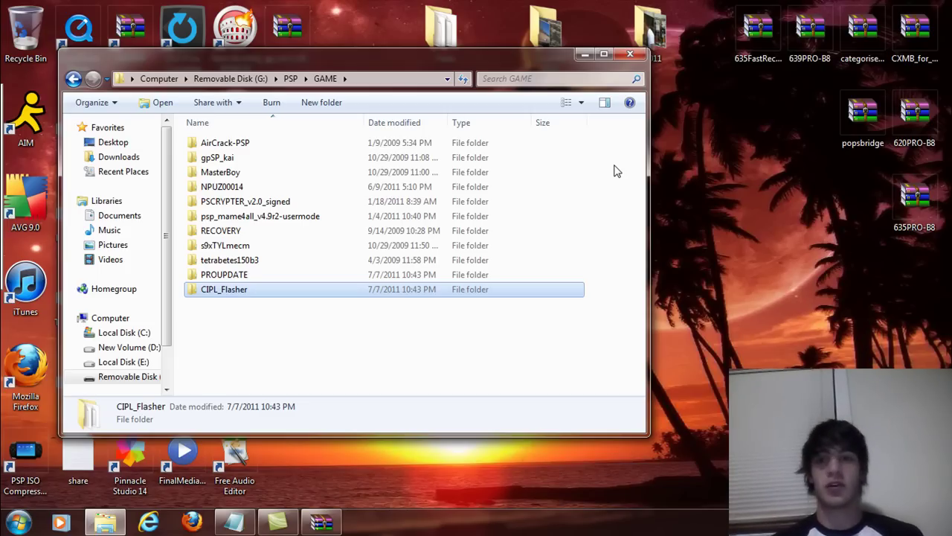
click(630, 55)
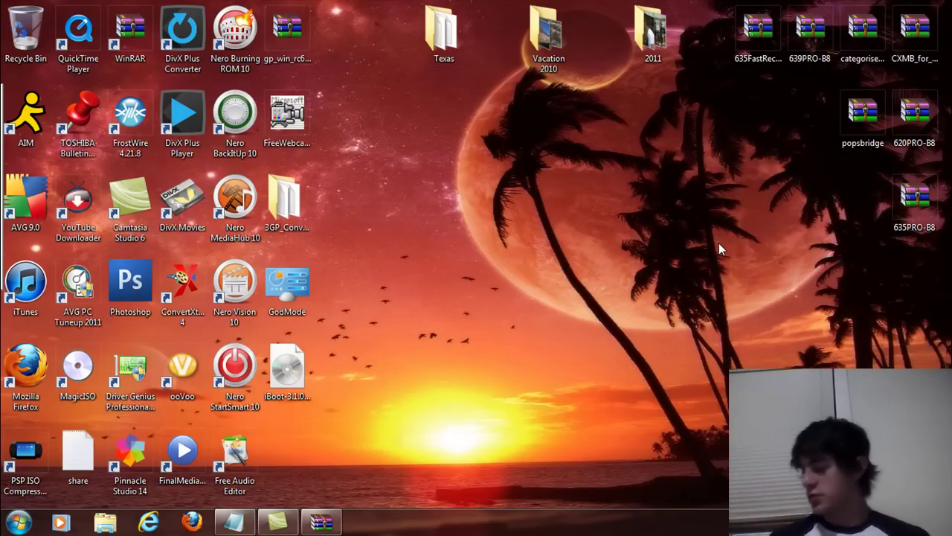